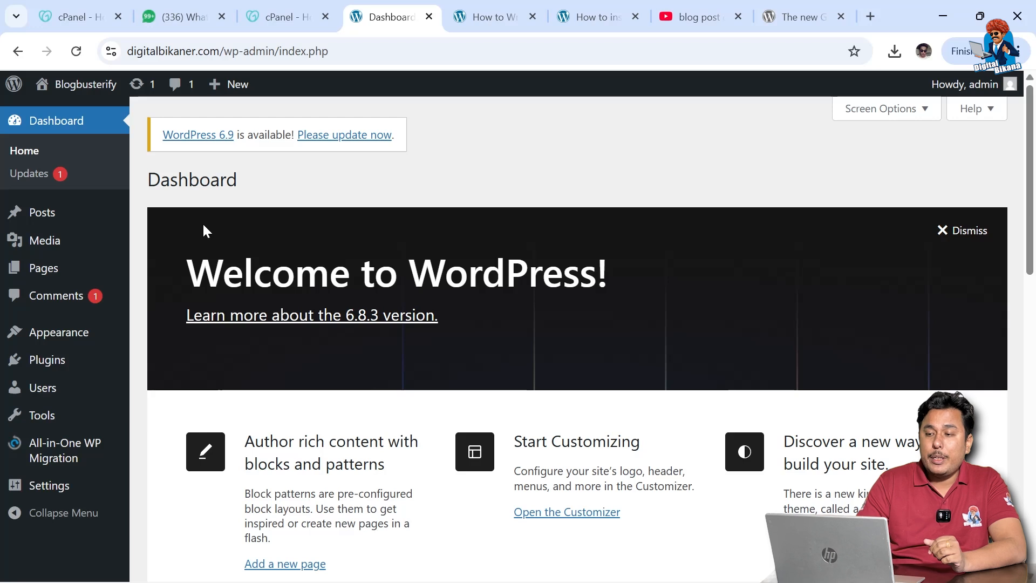
- Check the blog post, then install and activate the Chaty plugin found by searching 'chatty'
click(480, 11)
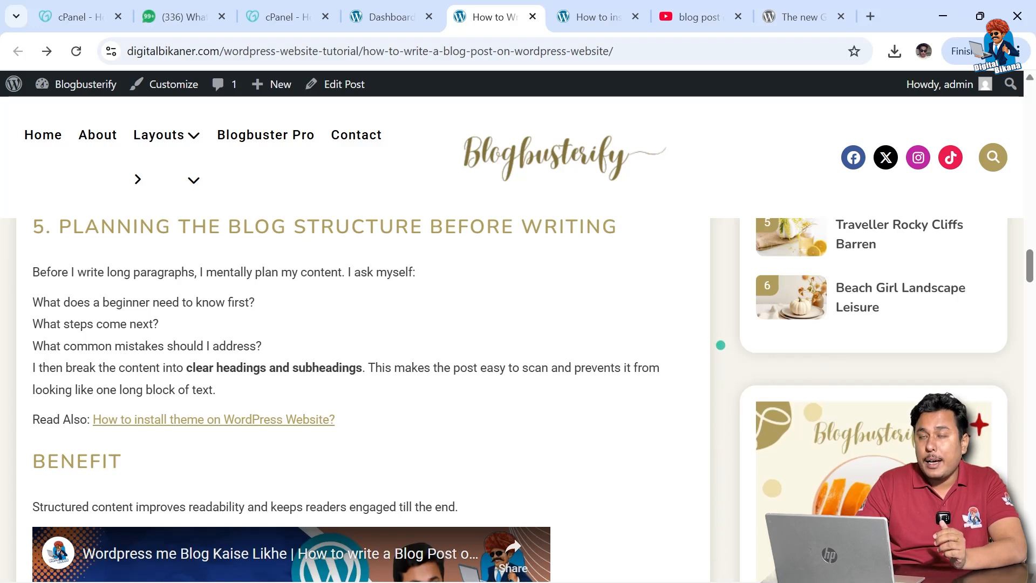
click(404, 21)
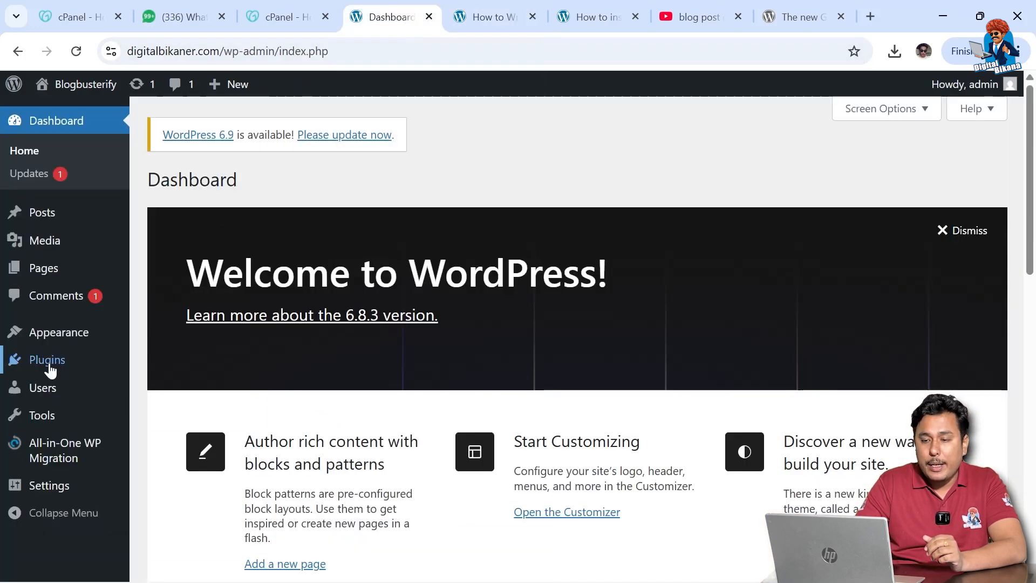
mouse_move(50, 364)
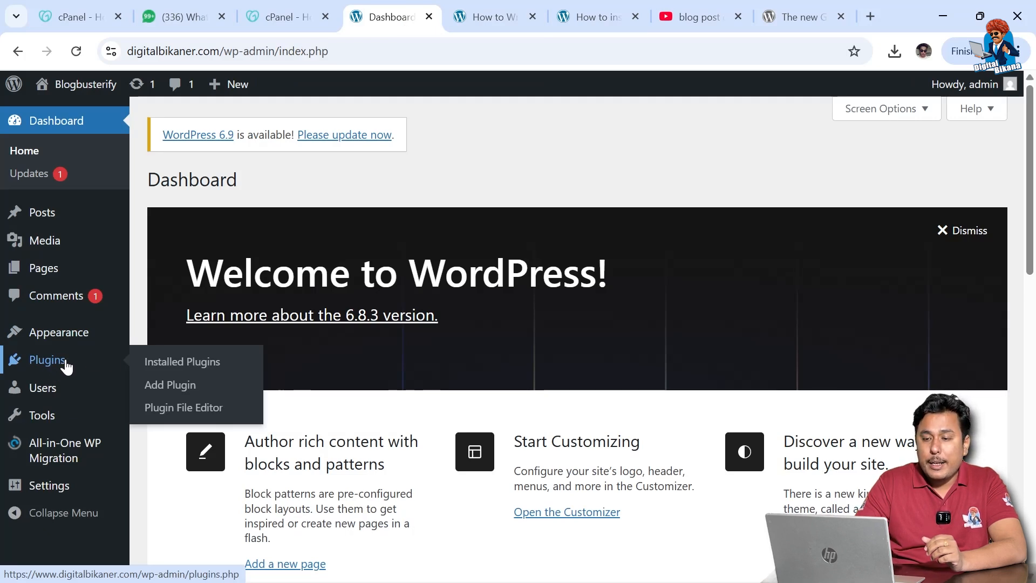
click(179, 386)
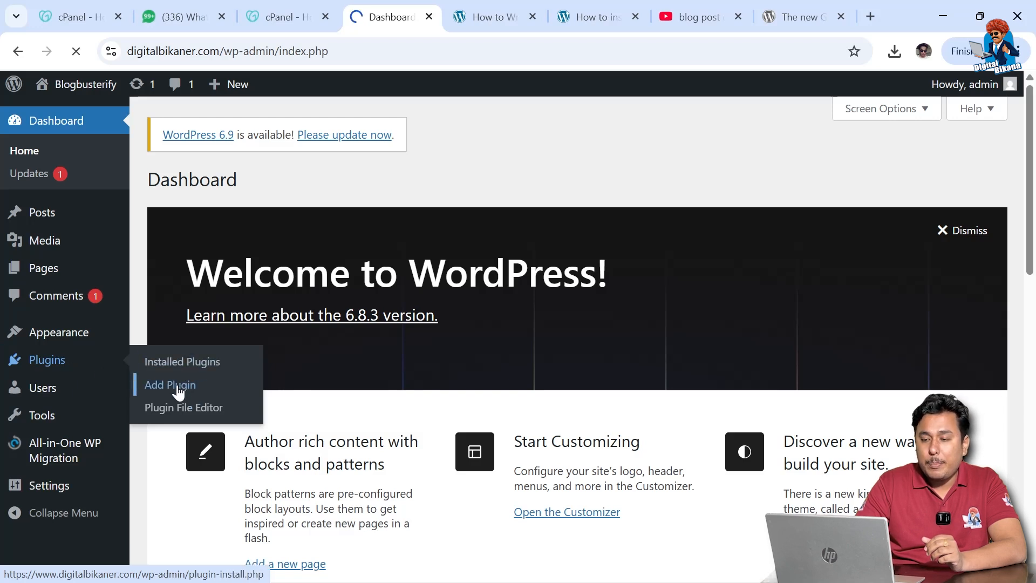
text(chatt)
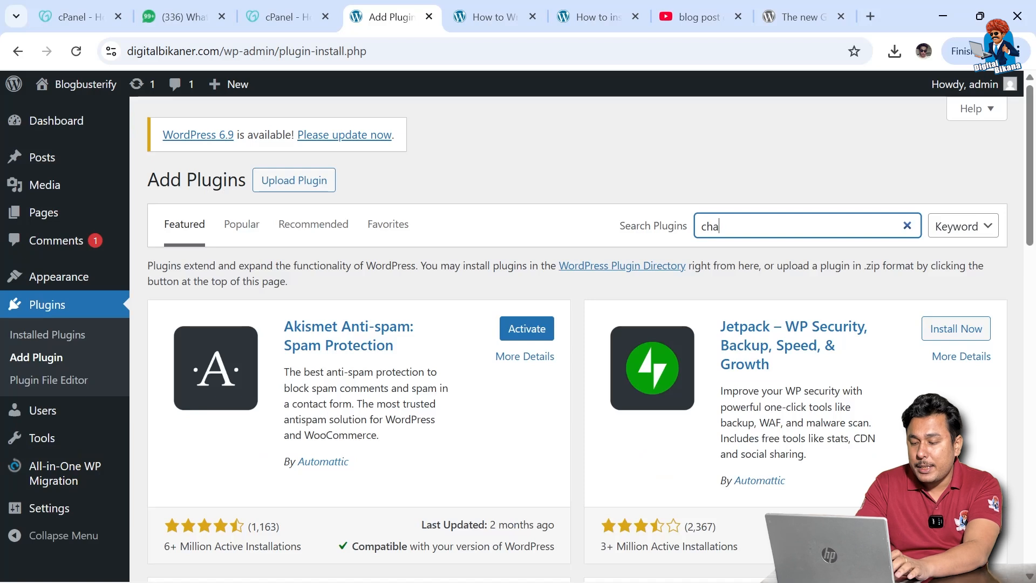
text(y)
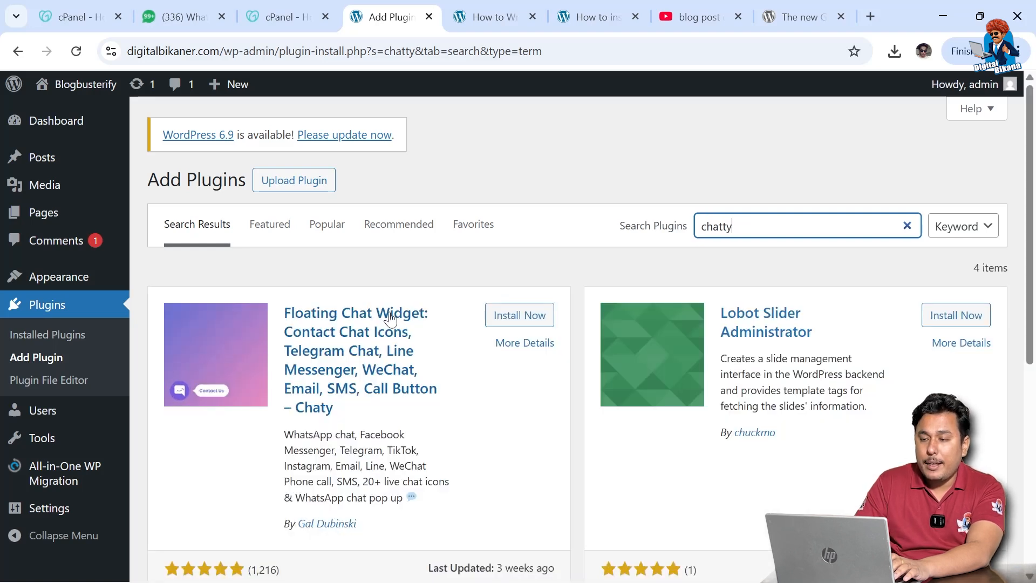
click(511, 318)
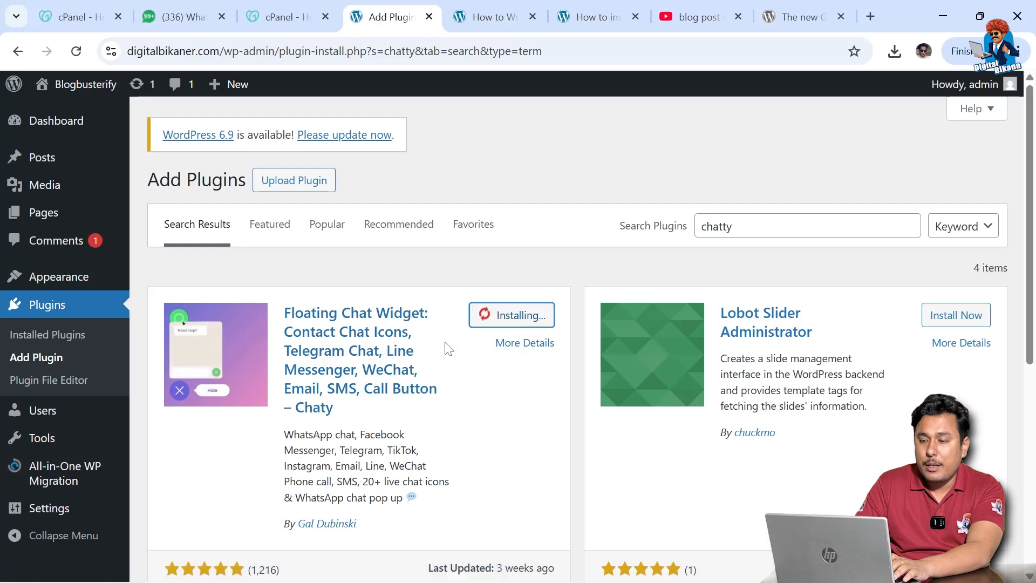
click(515, 320)
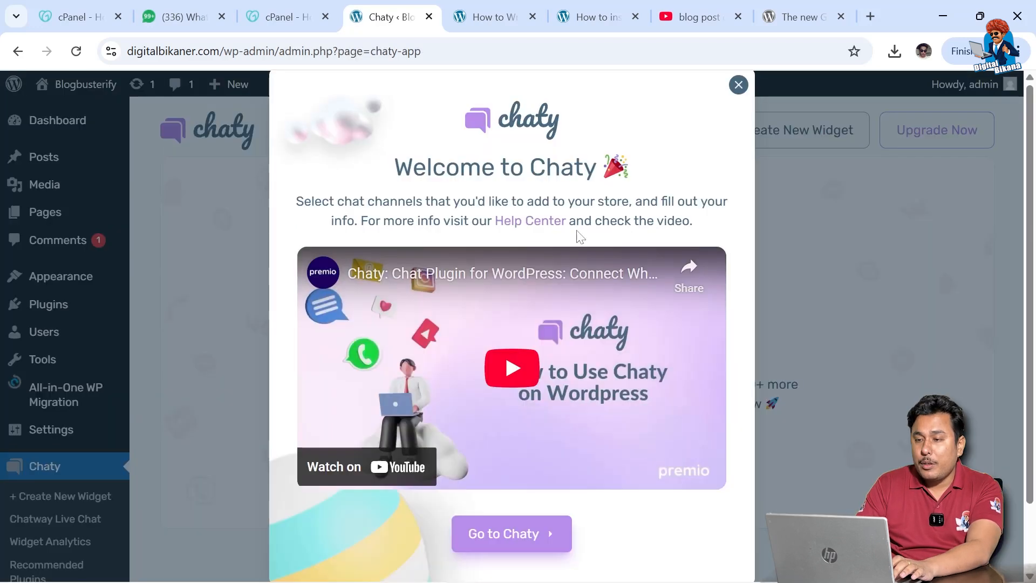
- Dismiss the Welcome to Chaty popup and create Widget-1 with Phone and WhatsApp channel cards
click(738, 88)
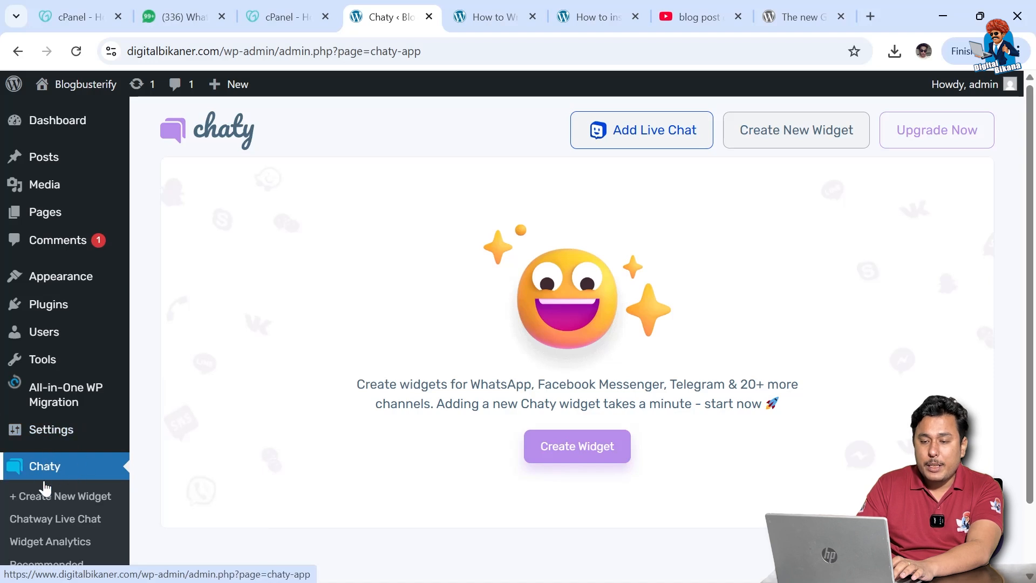
scroll(70, 540, down, 2)
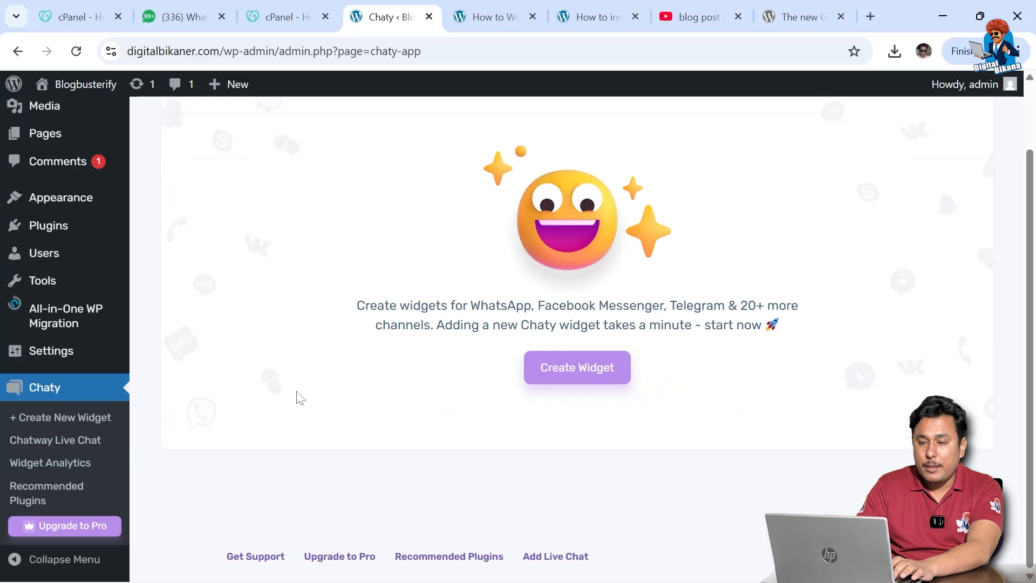
scroll(487, 436, up, 2)
click(595, 455)
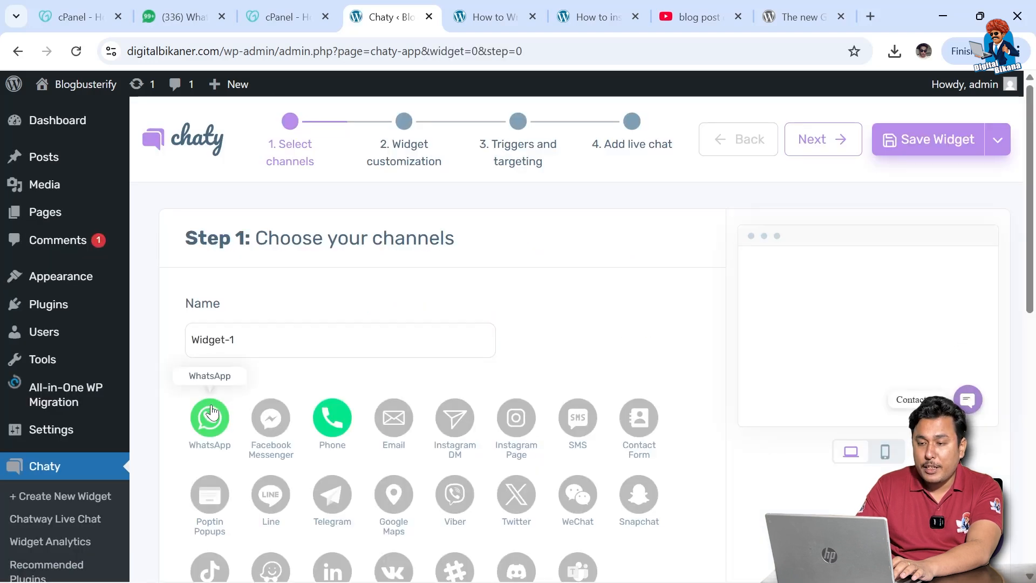
scroll(211, 412, down, 2)
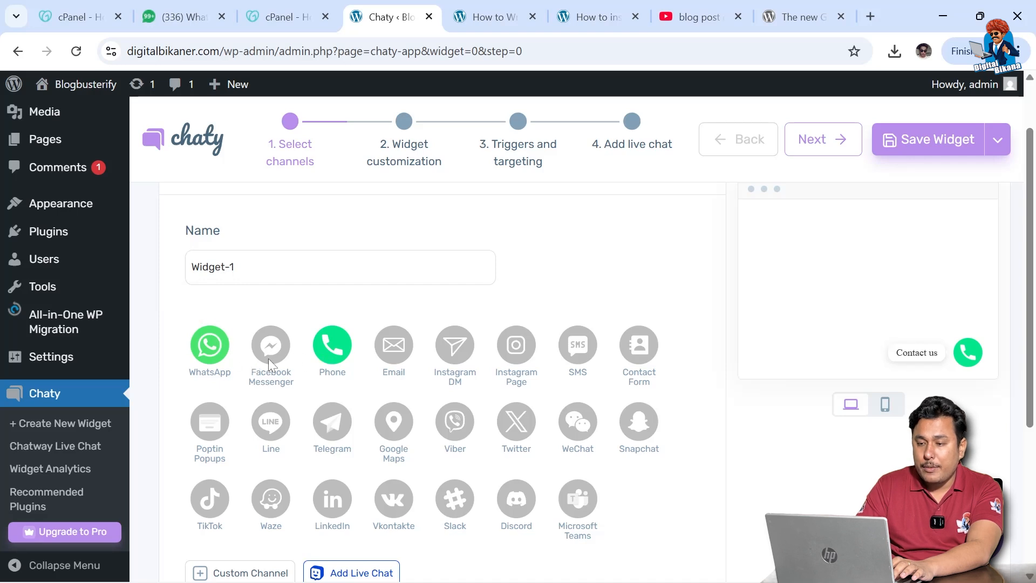
scroll(268, 359, down, 8)
scroll(270, 366, up, 3)
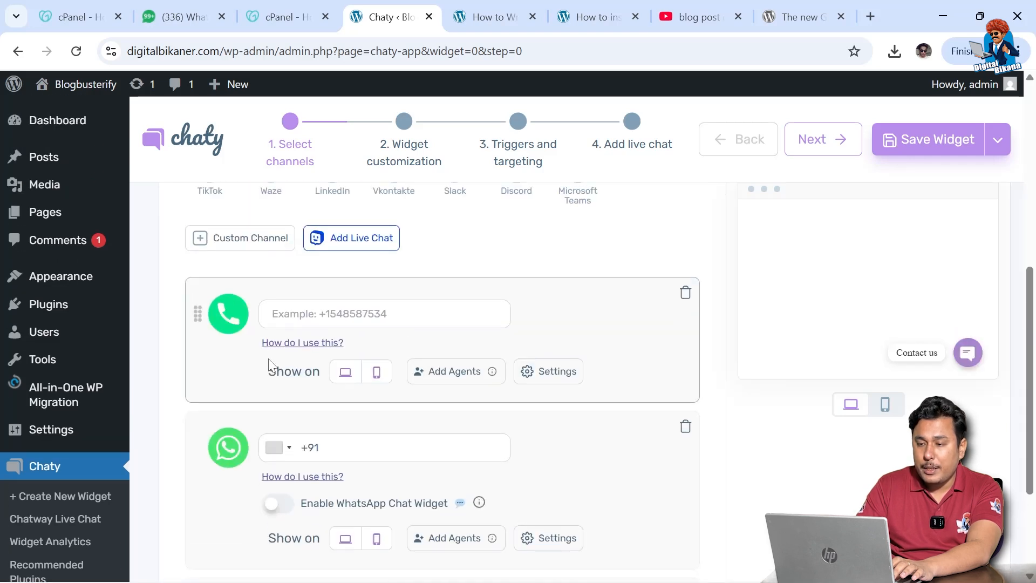
scroll(270, 367, up, 4)
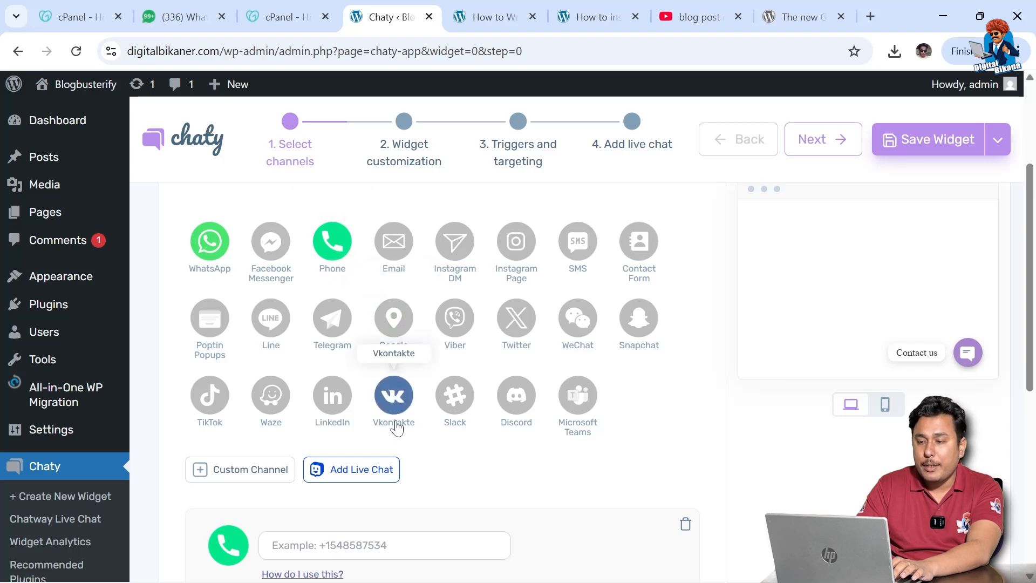
scroll(392, 426, down, 3)
scroll(396, 427, down, 1)
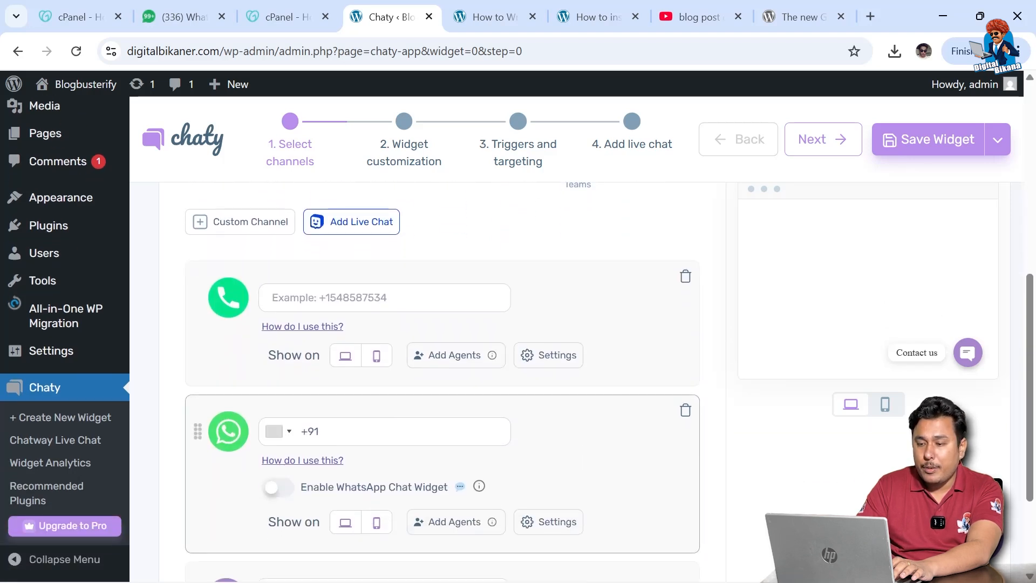
- Enter the contact phone number for the WhatsApp and Phone channels and enable the WhatsApp chat widget
click(324, 431)
click(275, 298)
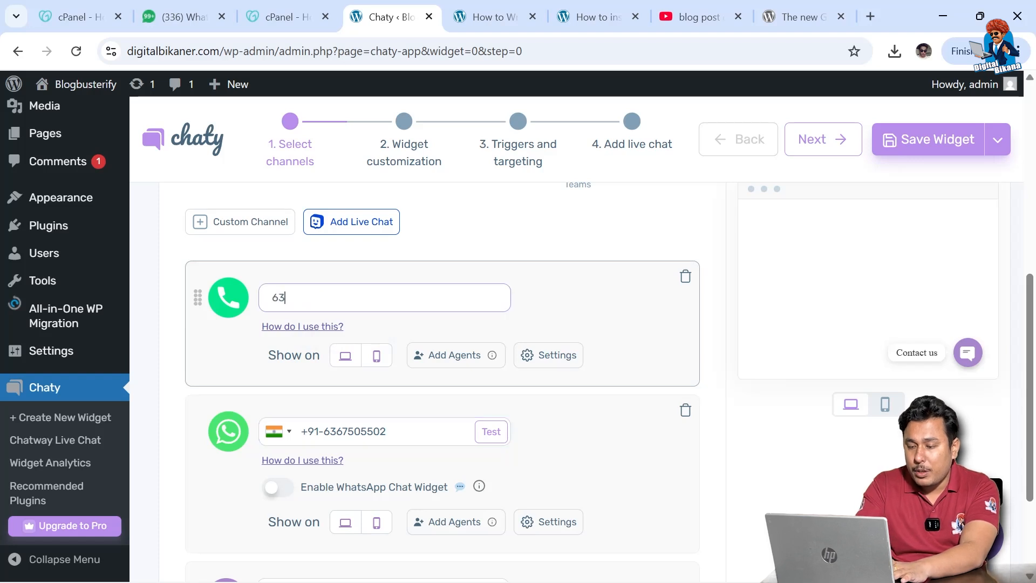
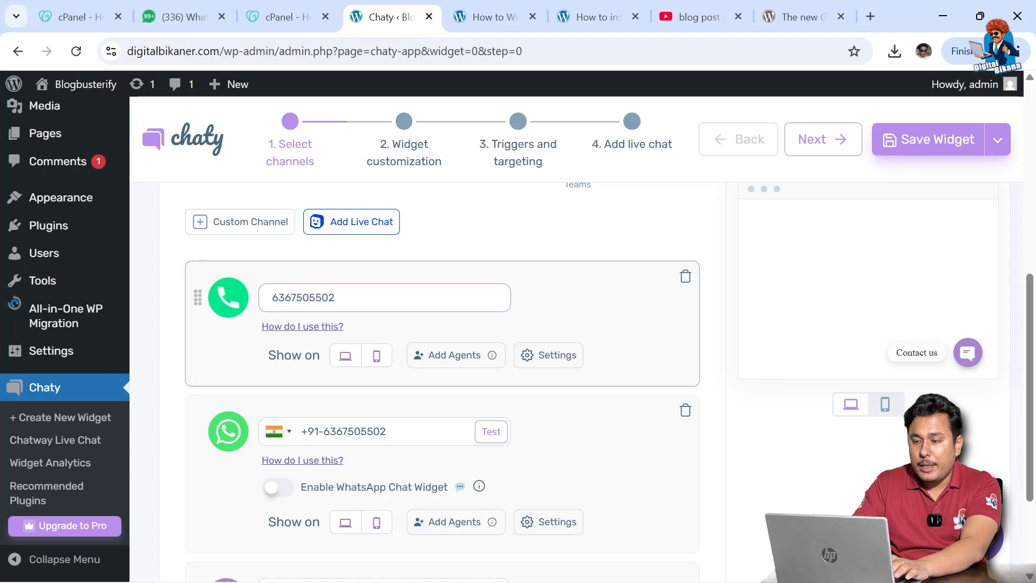
scroll(549, 459, down, 3)
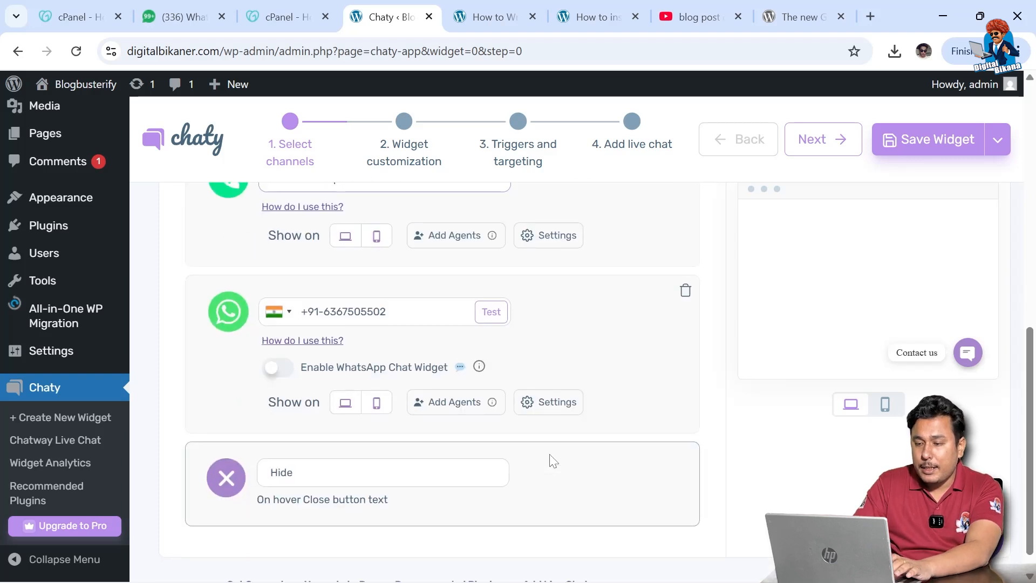
scroll(551, 459, up, 4)
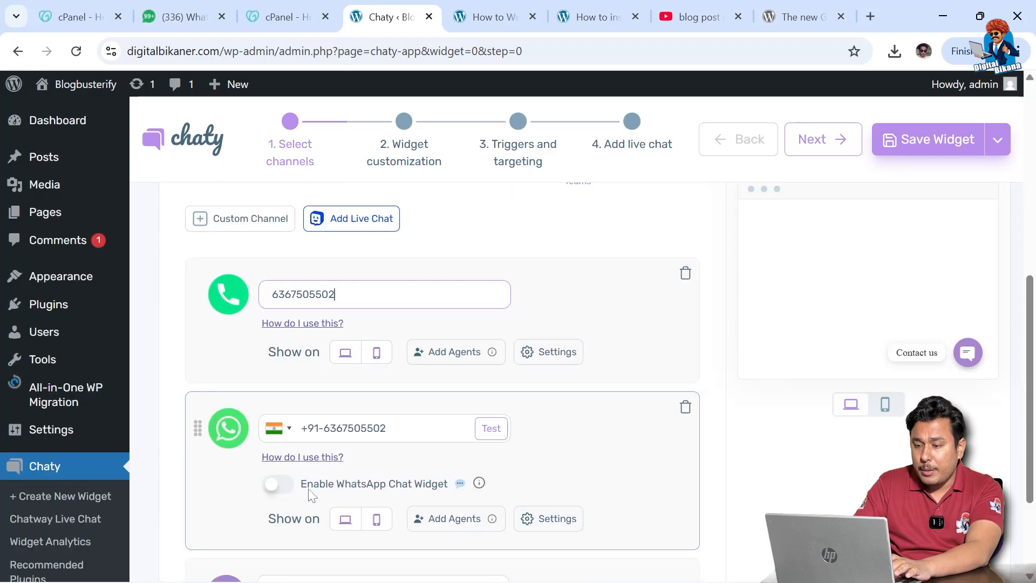
click(284, 487)
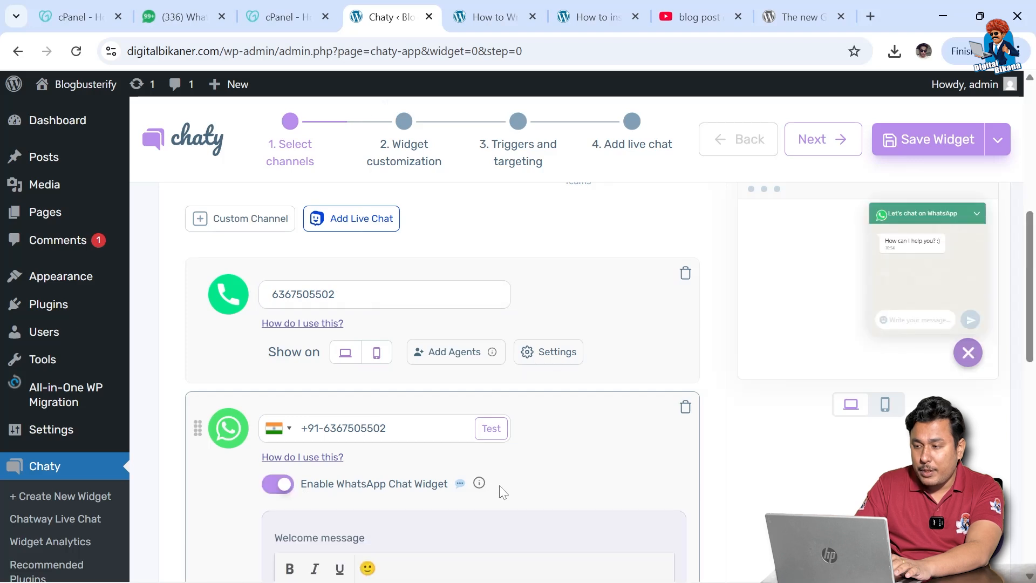
- Set the WhatsApp chat agent's nickname to 'Digital Bikana'
scroll(514, 492, down, 3)
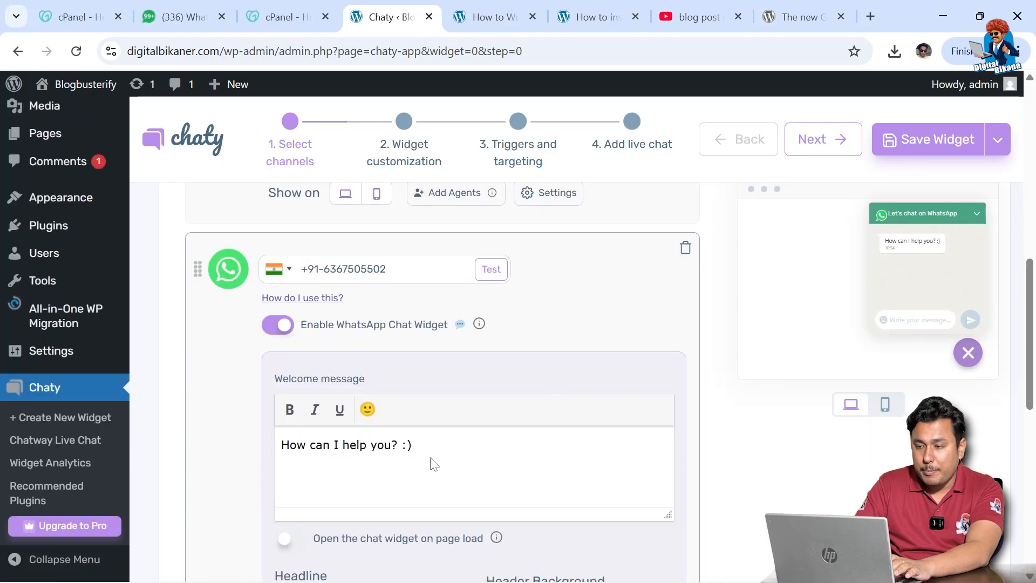
scroll(532, 397, down, 2)
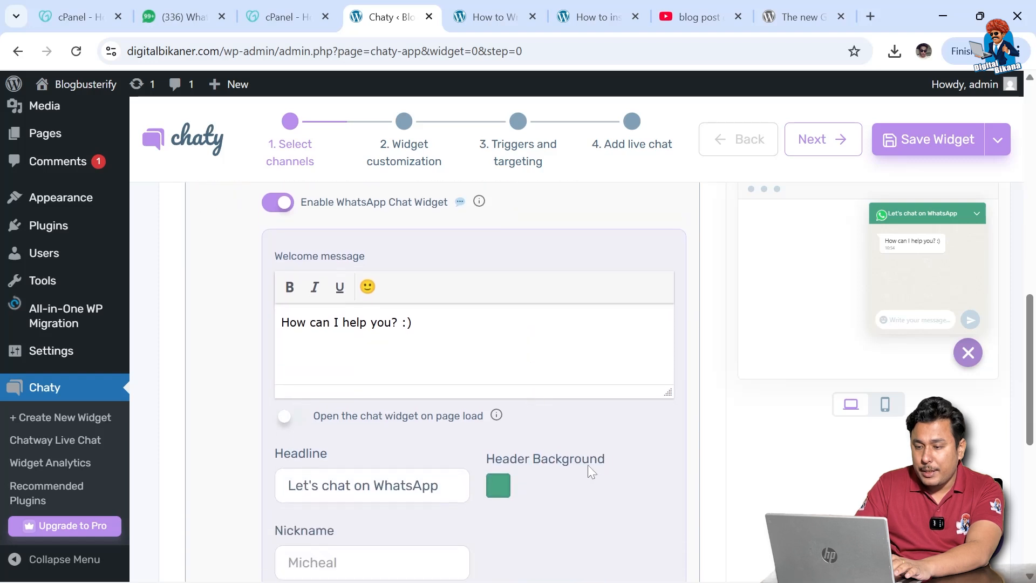
scroll(589, 467, down, 3)
click(373, 365)
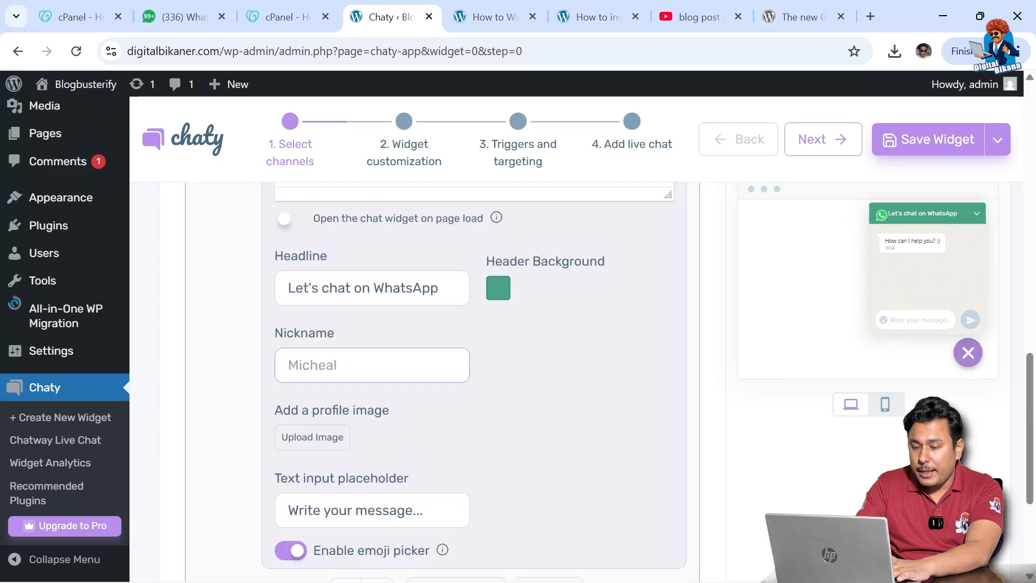
text(Digital Bikana)
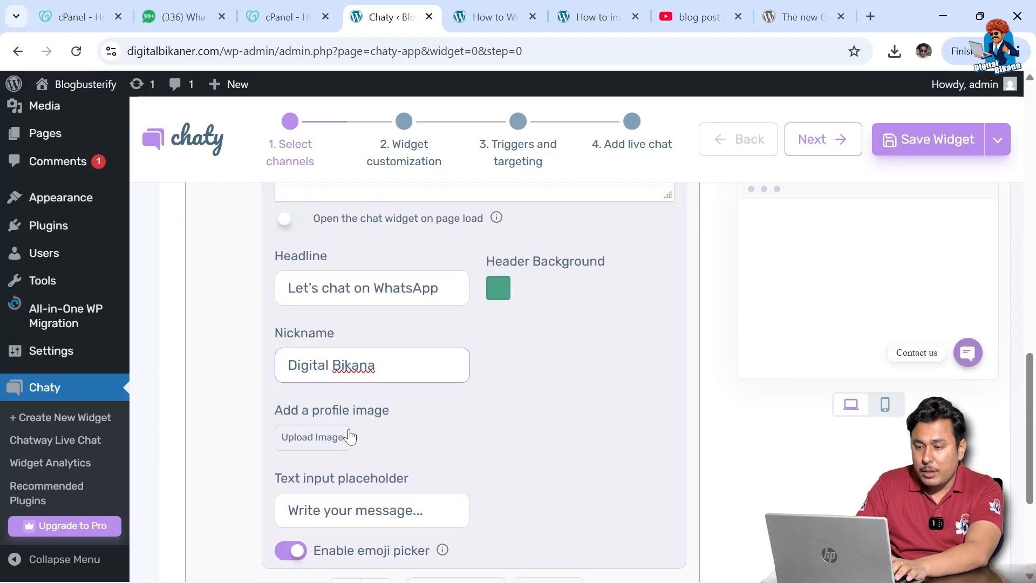
scroll(385, 444, down, 1)
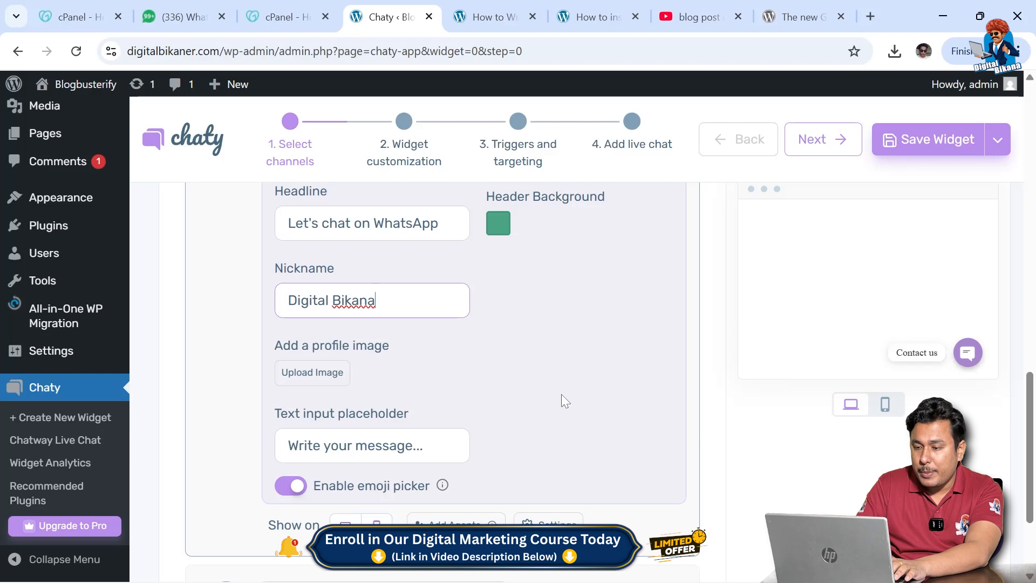
scroll(564, 400, up, 6)
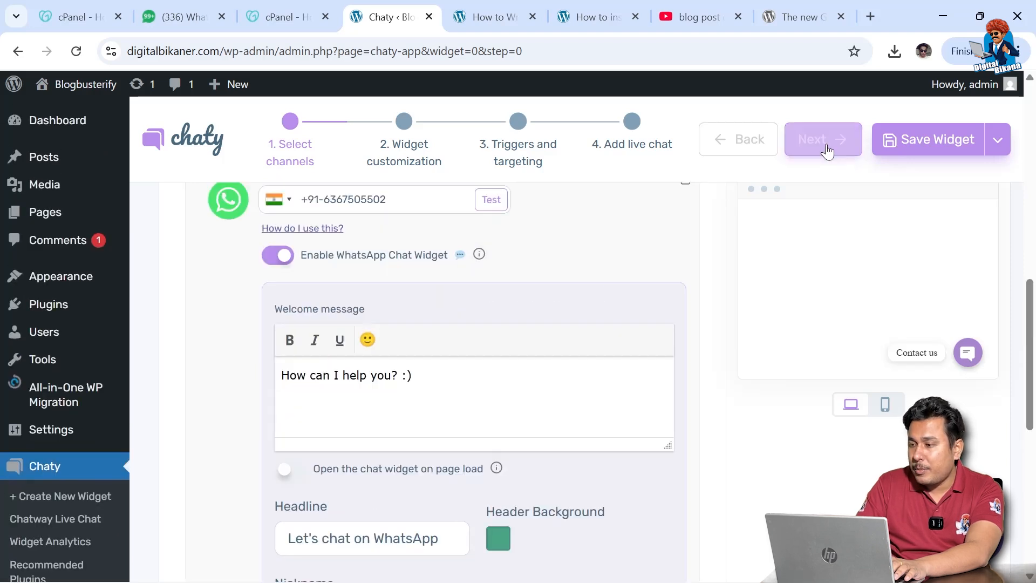
- Review Step 2 widget customization with default settings and continue to Step 3, Triggers and targeting
click(828, 151)
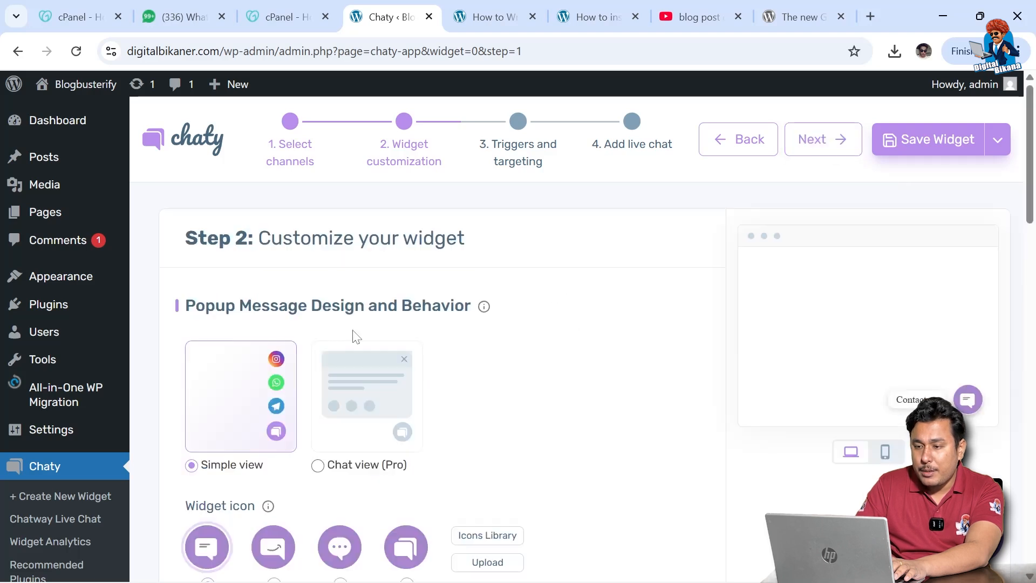
scroll(484, 428, down, 1)
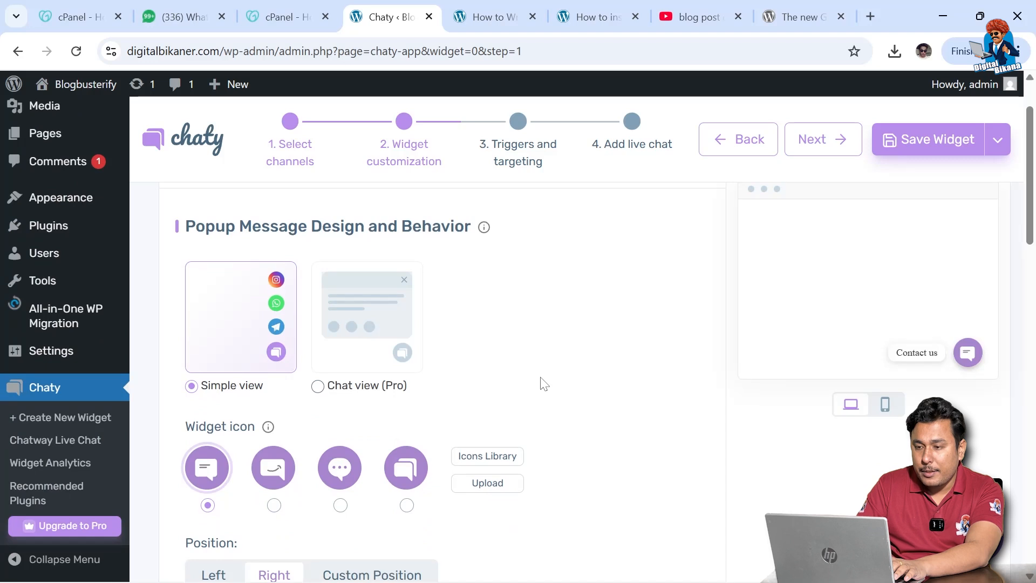
scroll(543, 383, down, 1)
scroll(592, 441, down, 2)
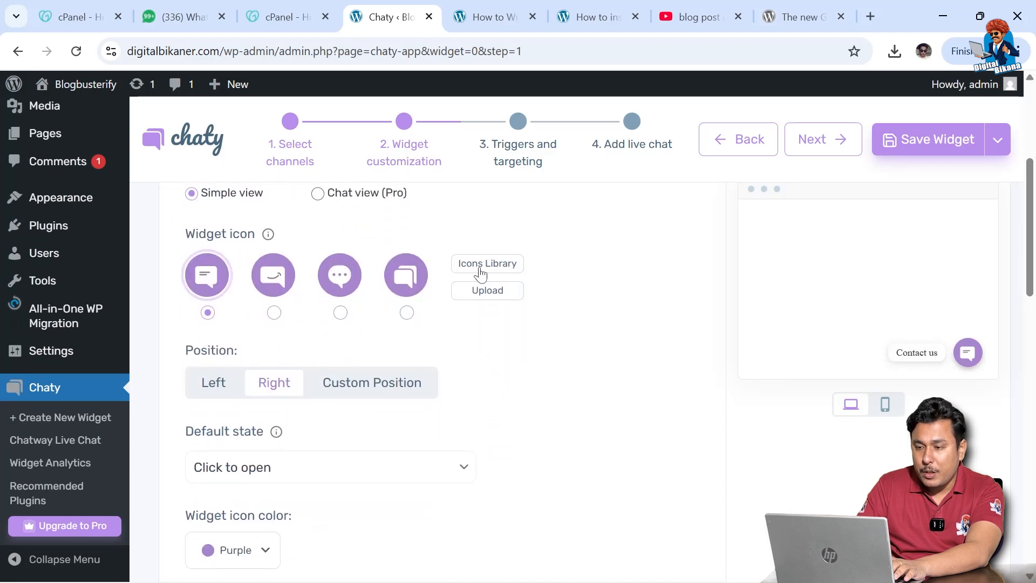
mouse_move(508, 299)
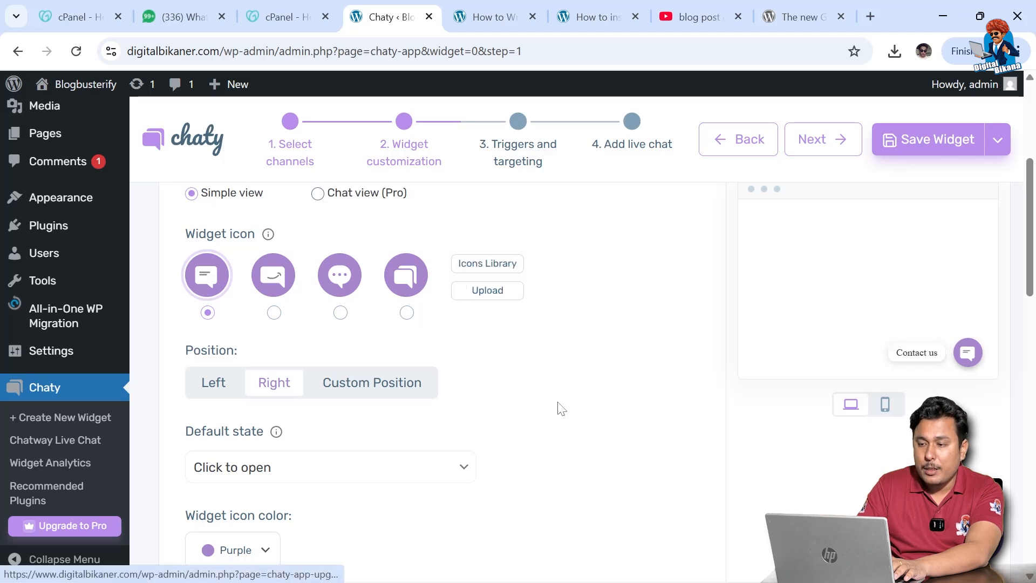
scroll(558, 415, down, 2)
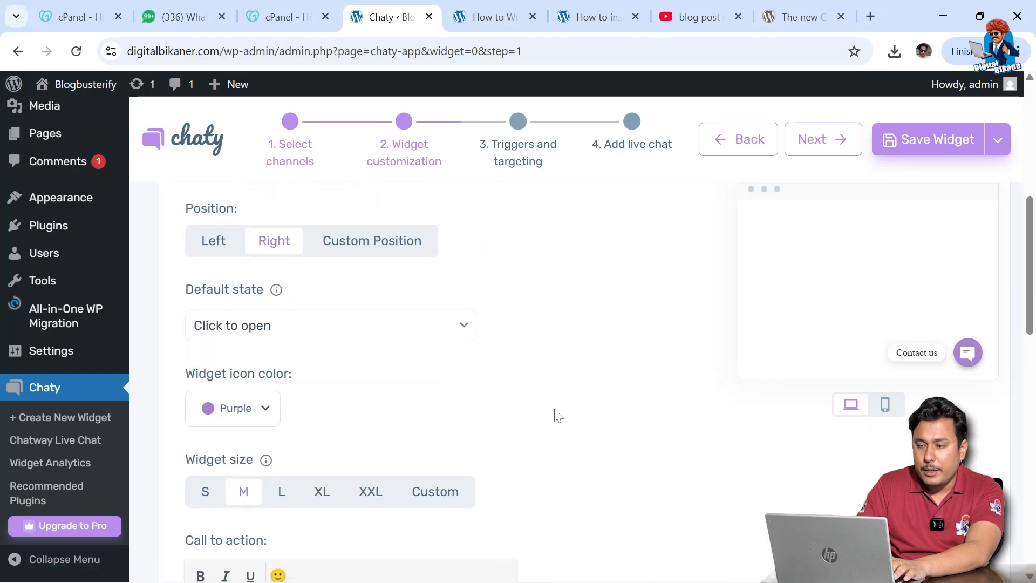
scroll(558, 415, down, 8)
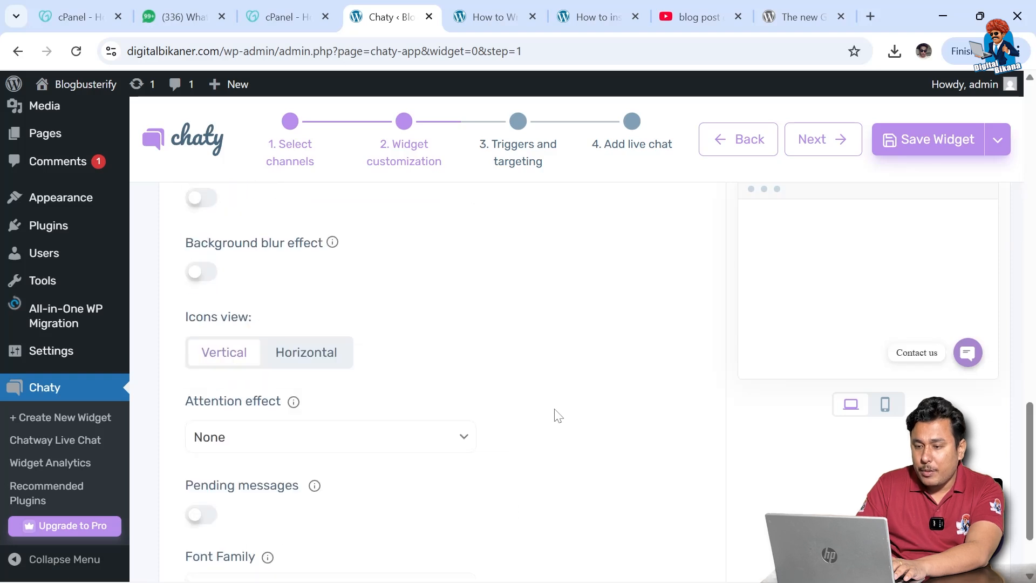
scroll(557, 415, down, 2)
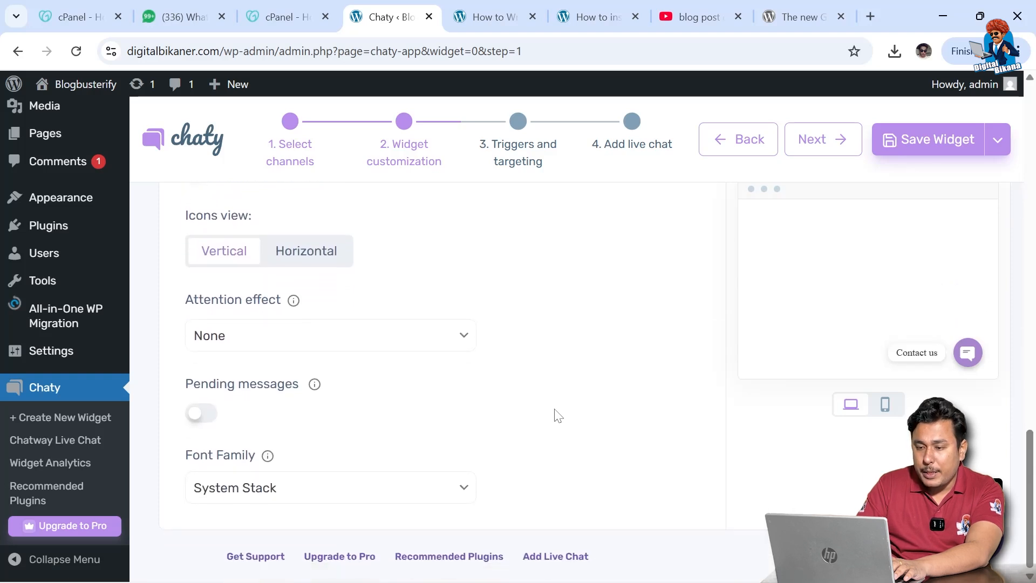
scroll(558, 415, up, 8)
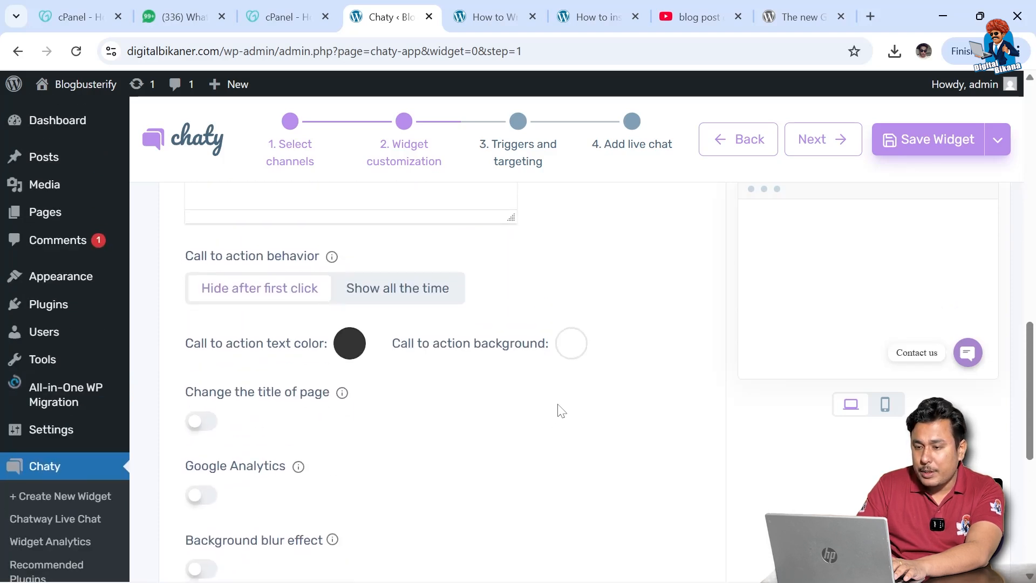
click(849, 156)
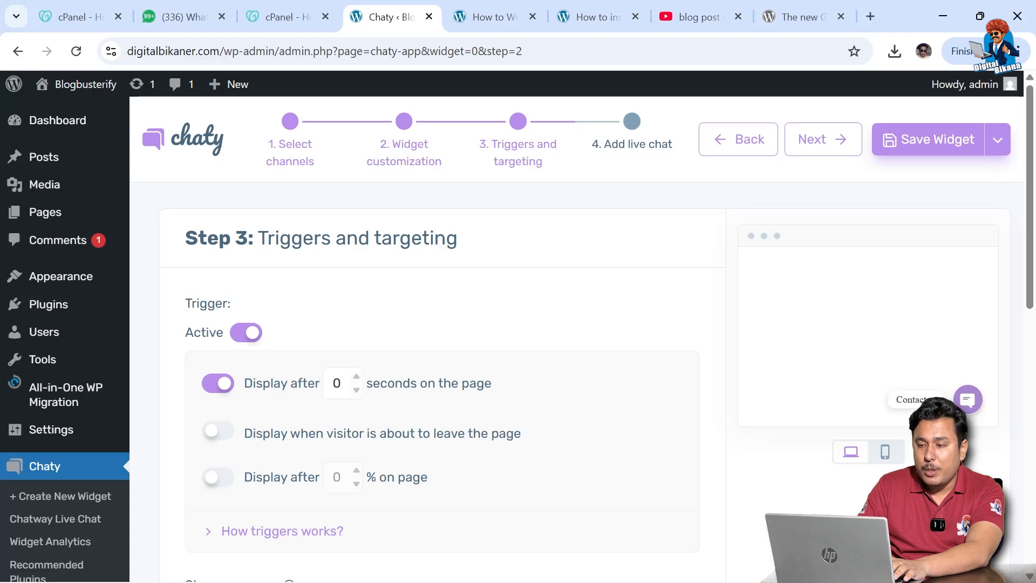
- Advance to Step 4, save the Chaty widget, dismiss the Congratulations popup, and return to the blog post
scroll(480, 483, down, 1)
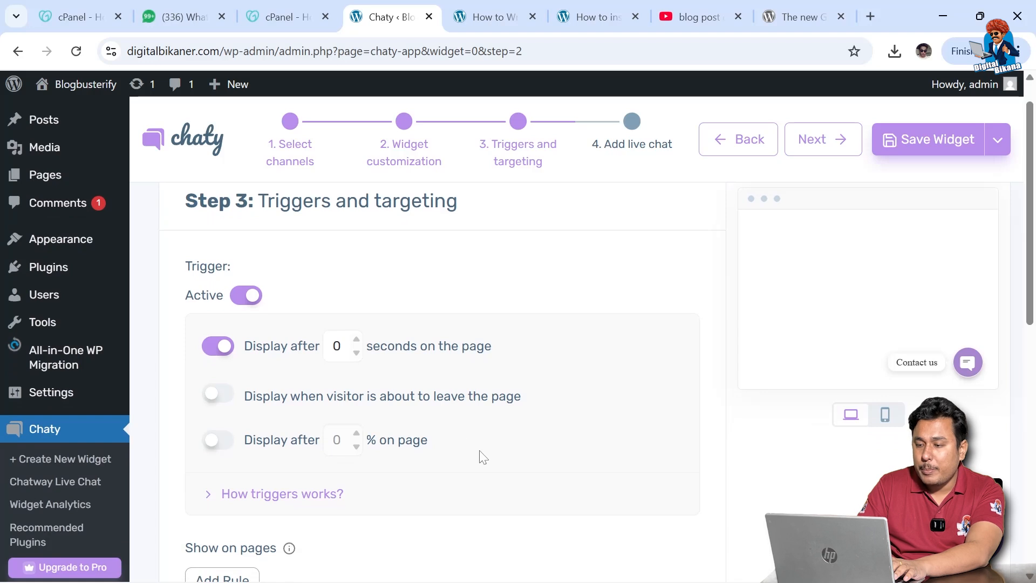
scroll(479, 456, down, 3)
scroll(478, 456, up, 4)
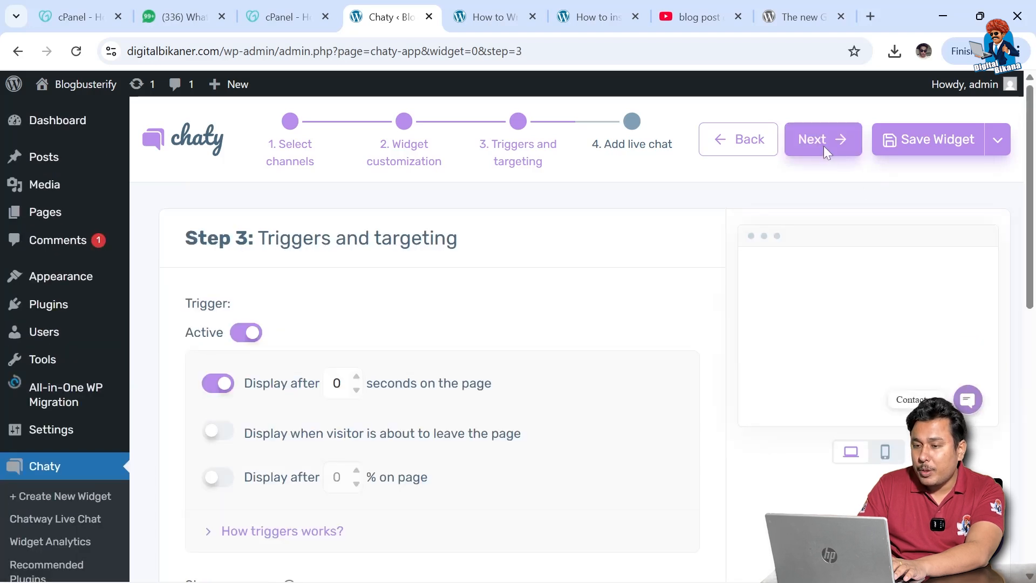
click(818, 142)
scroll(818, 141, down, 5)
scroll(818, 141, up, 5)
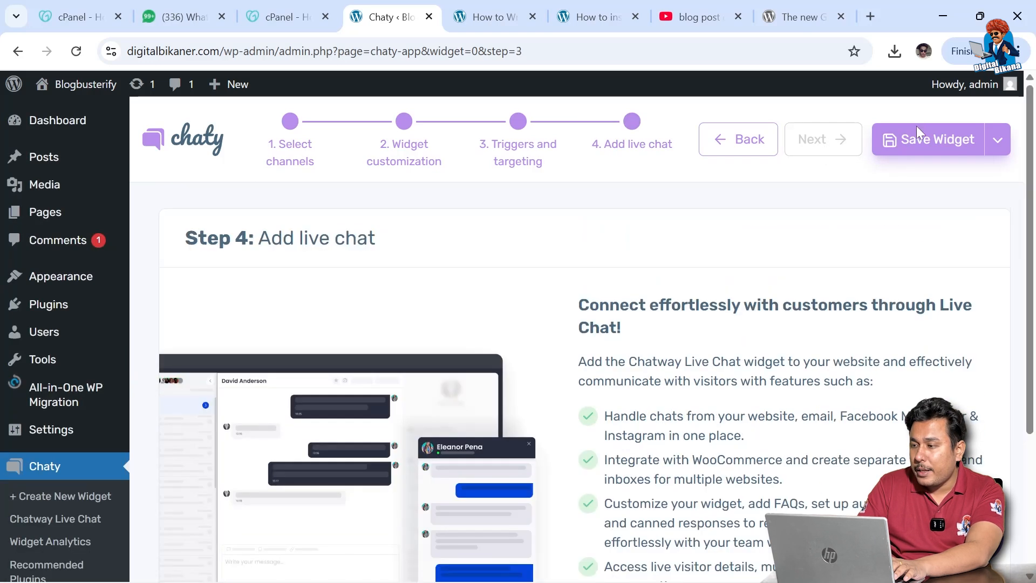
click(914, 141)
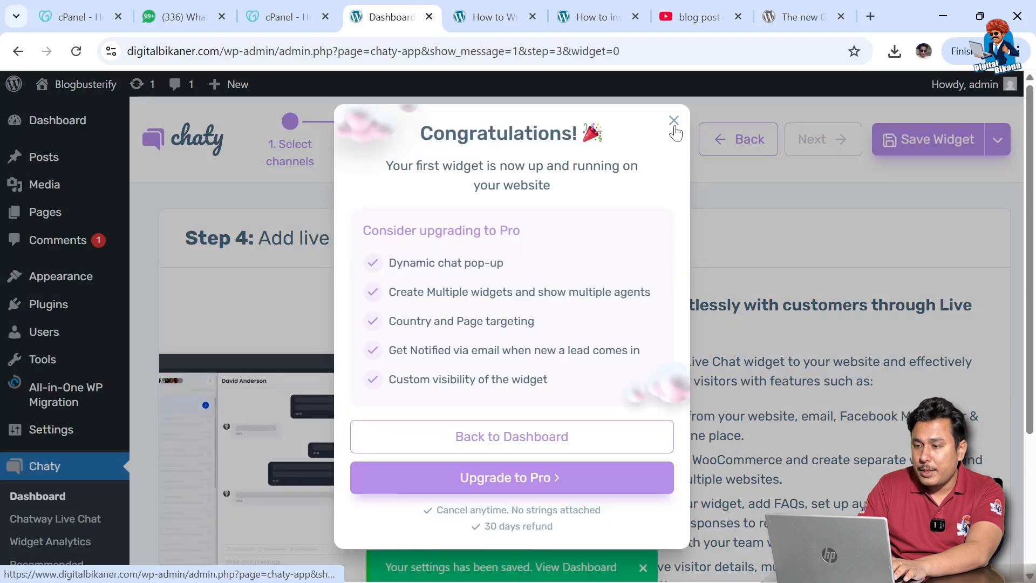
click(673, 120)
click(511, 12)
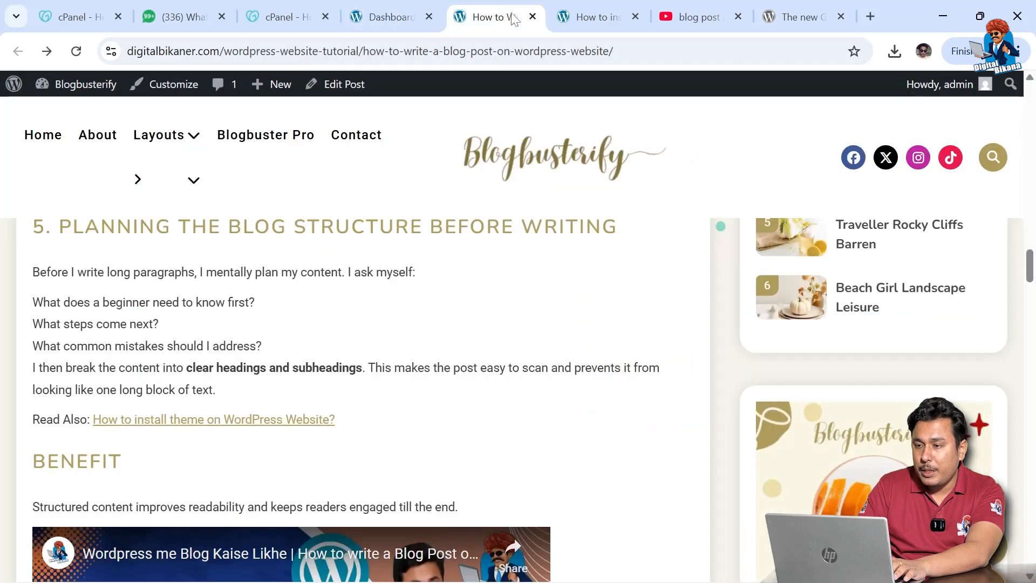
- Reload the blog post and open the floating WhatsApp chat panel showing Digital Bikana's greeting
click(78, 52)
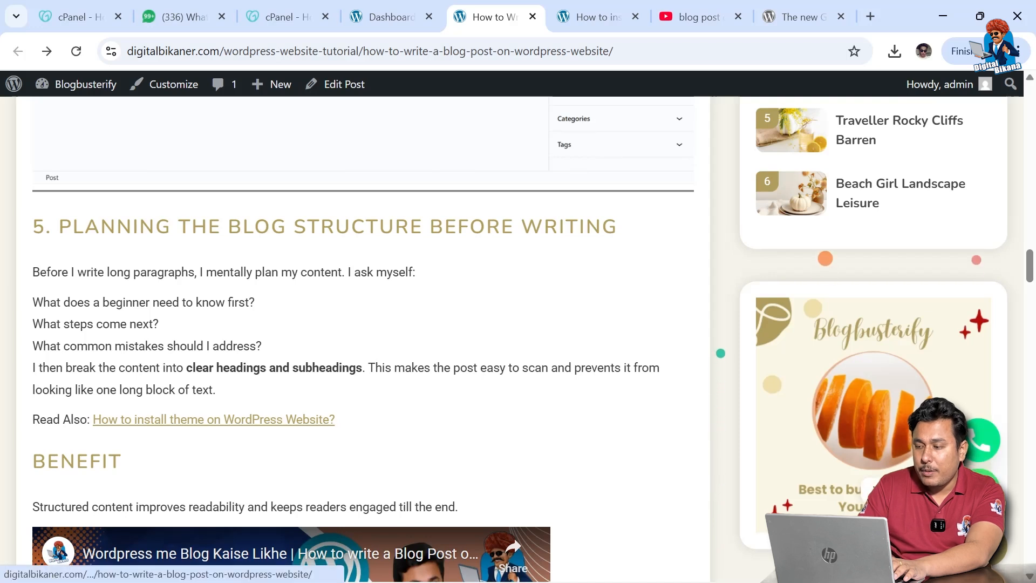
right_click(761, 117)
click(845, 300)
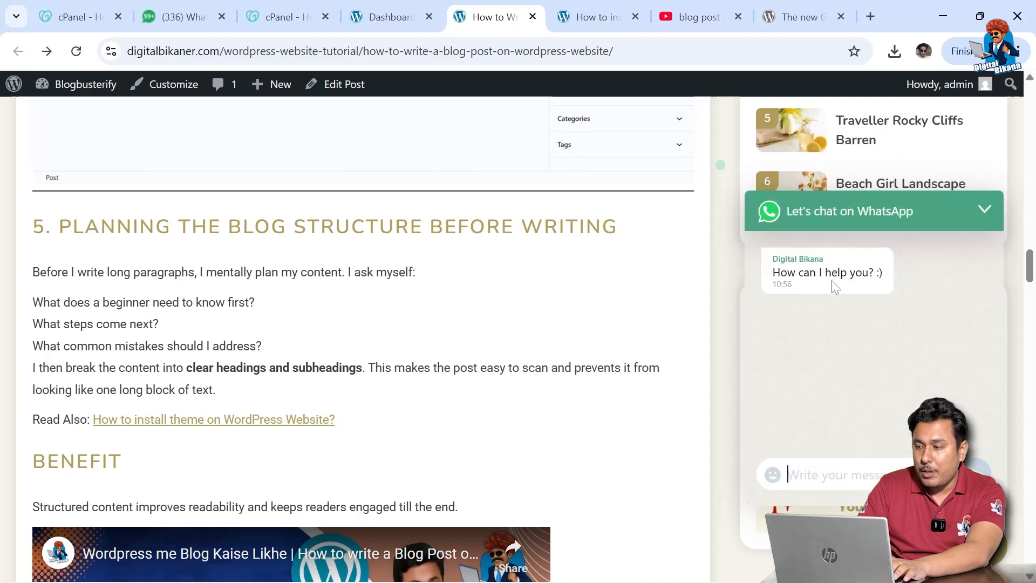